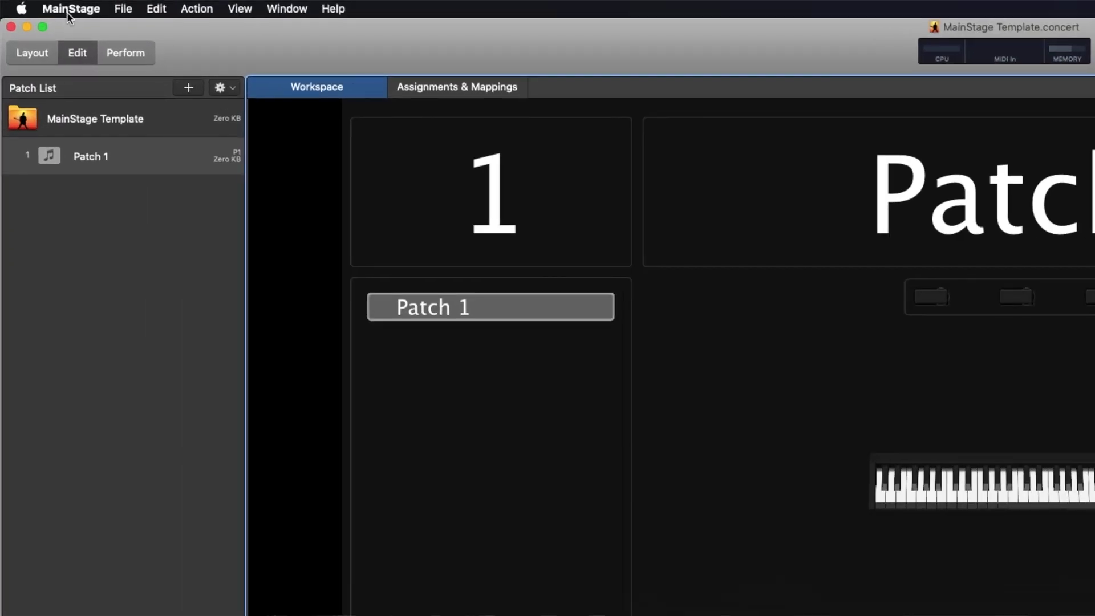
Open Preferences > General from the MainStage menu and view the Startup Action choices
click(68, 9)
mouse_move(110, 54)
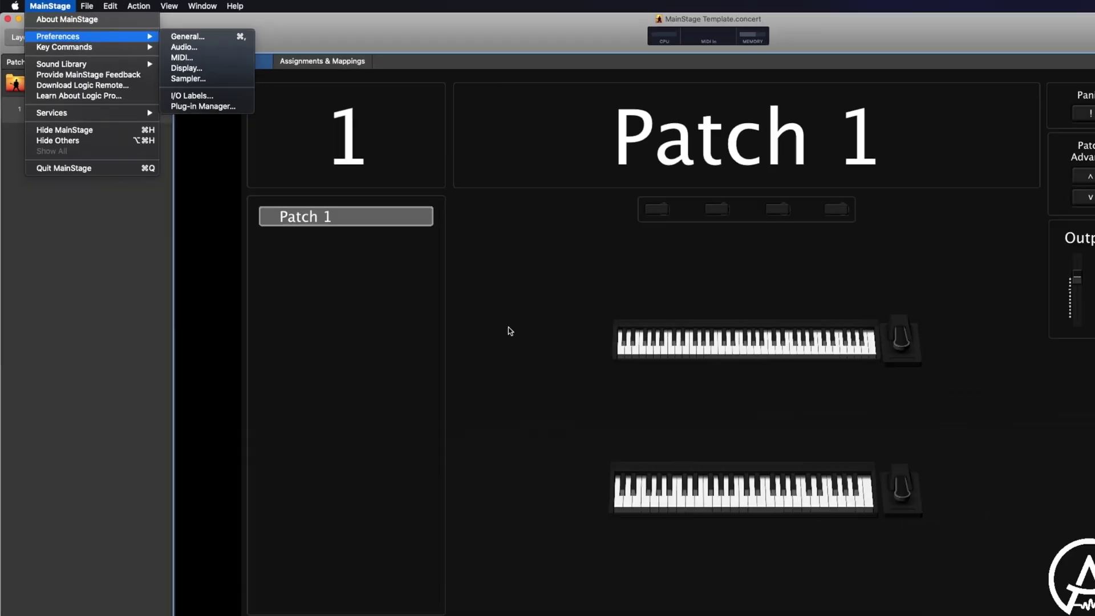
click(510, 331)
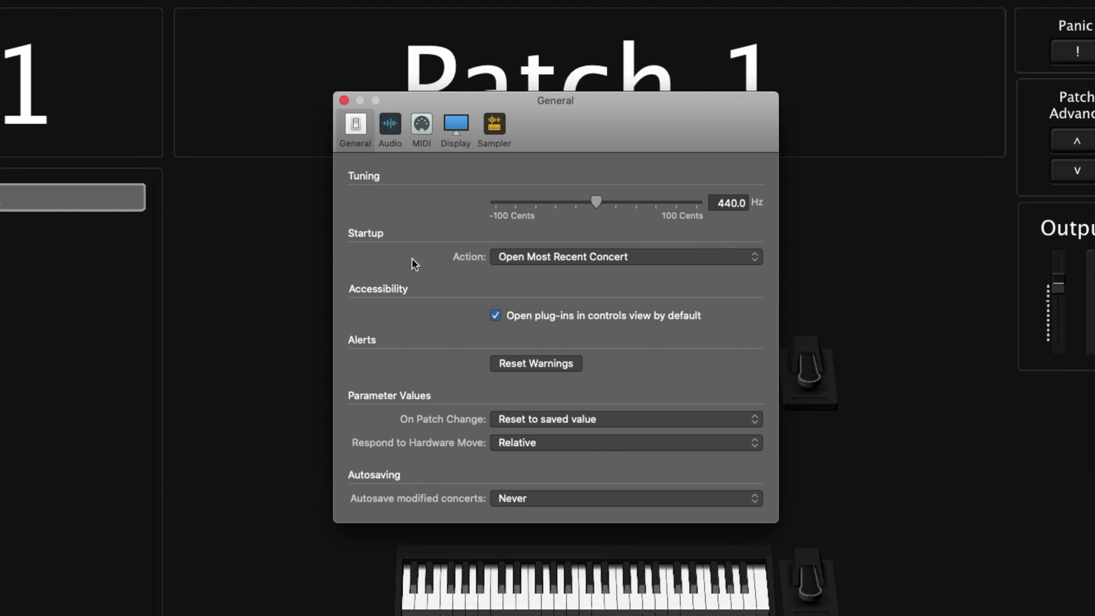
click(668, 256)
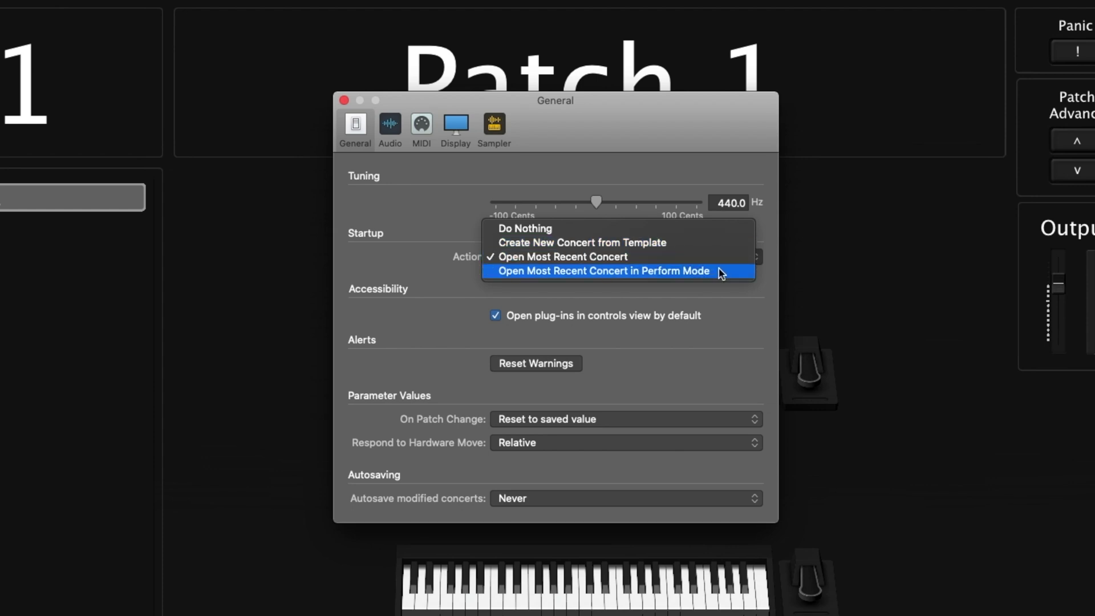
Keep Open Most Recent Concert at startup and uncheck 'Open plug-ins in controls view by default'
click(689, 257)
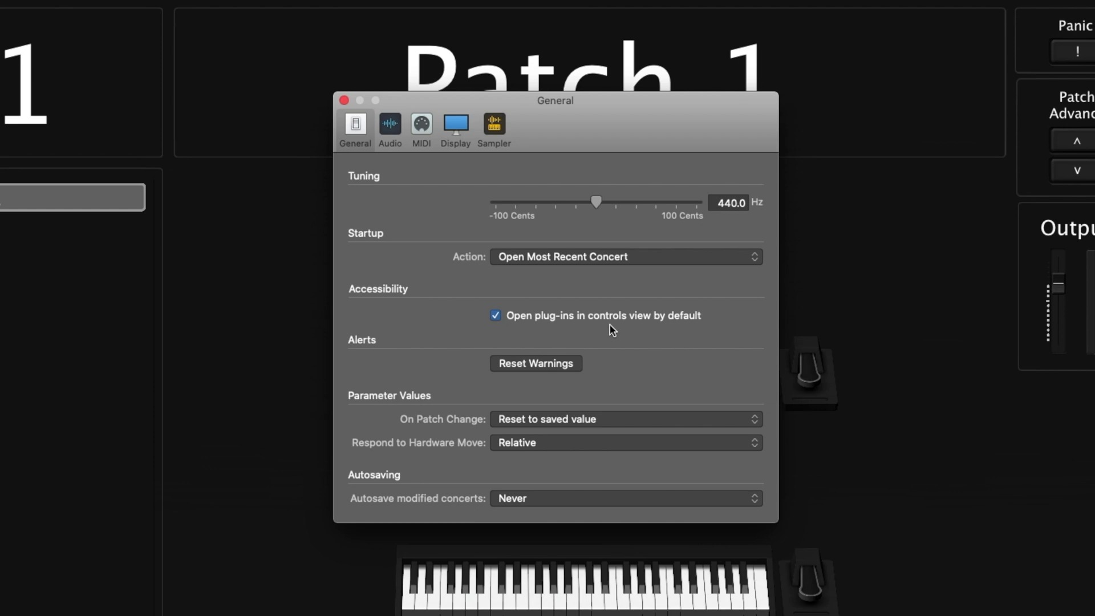
click(495, 315)
click(557, 443)
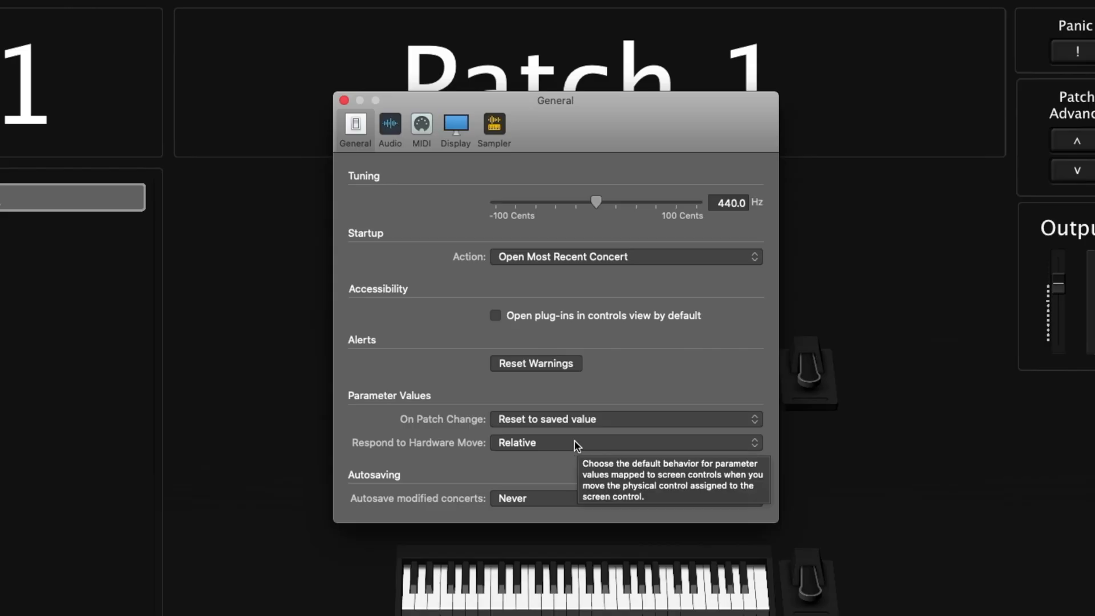
Leave Autosave on Never, then confirm Scarlett 2i2 USB as both audio output and input
click(532, 501)
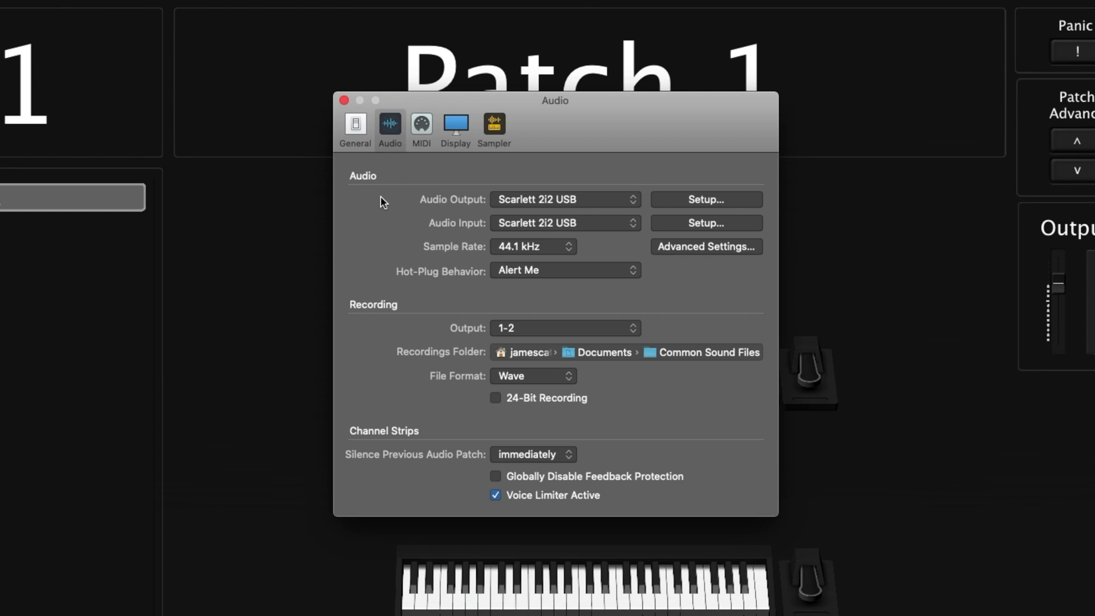
click(535, 203)
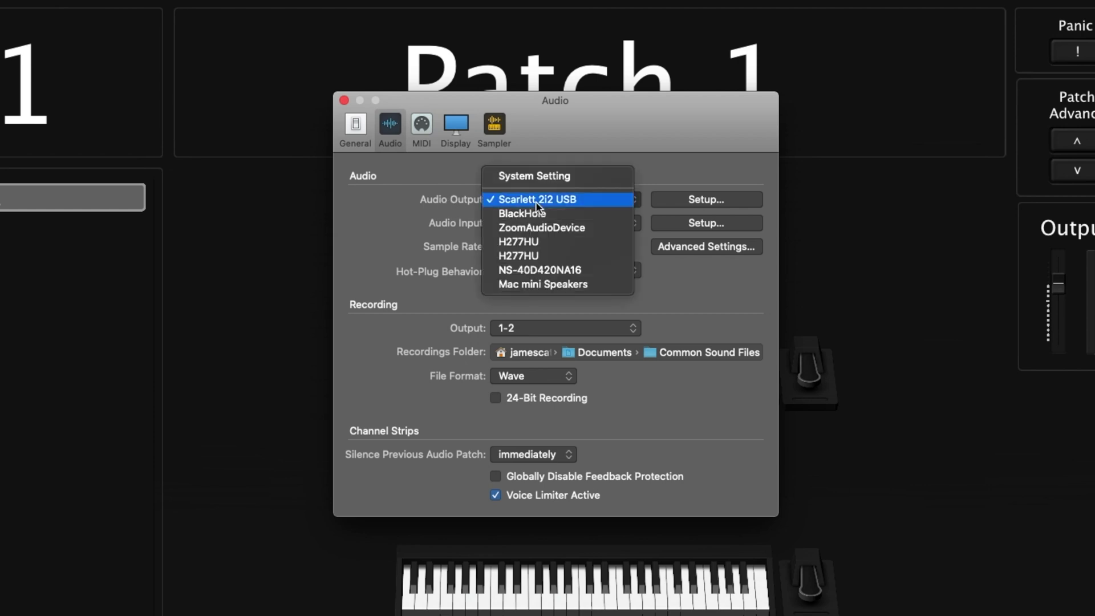
click(579, 200)
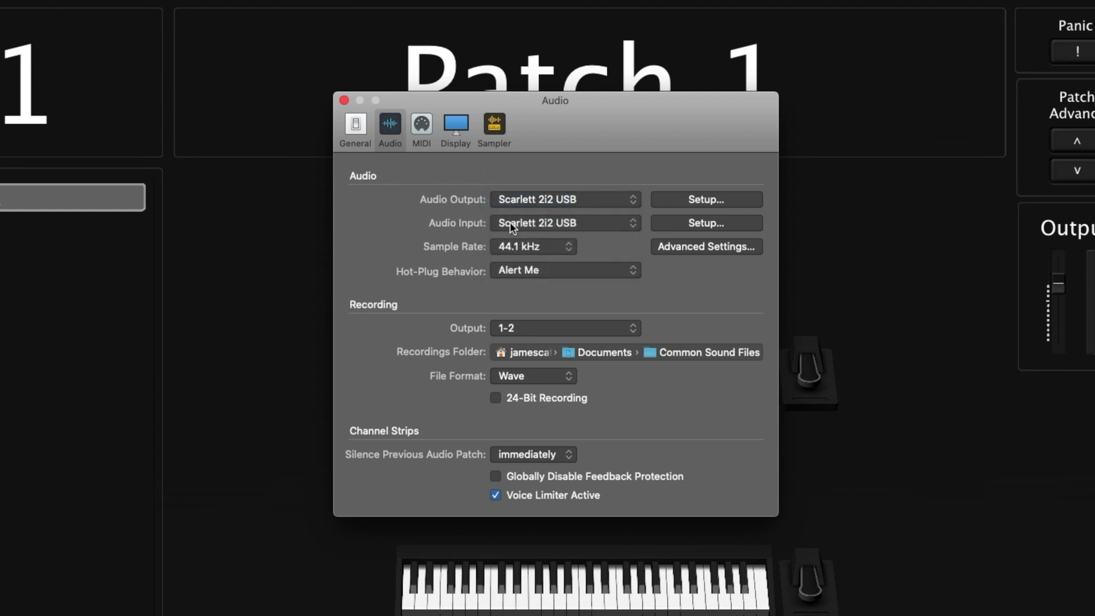
click(583, 223)
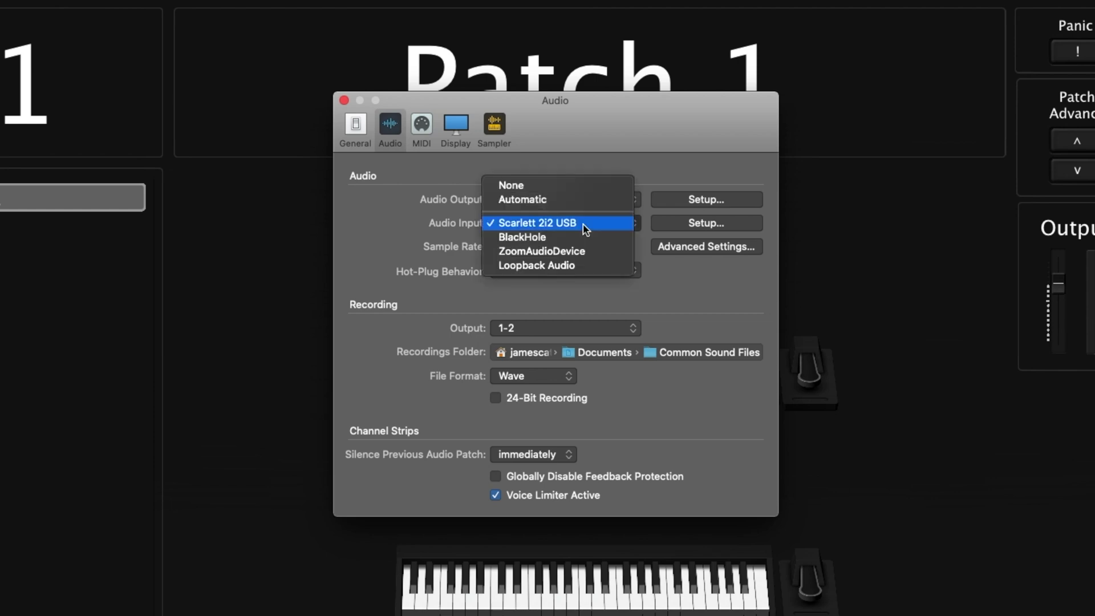
click(582, 223)
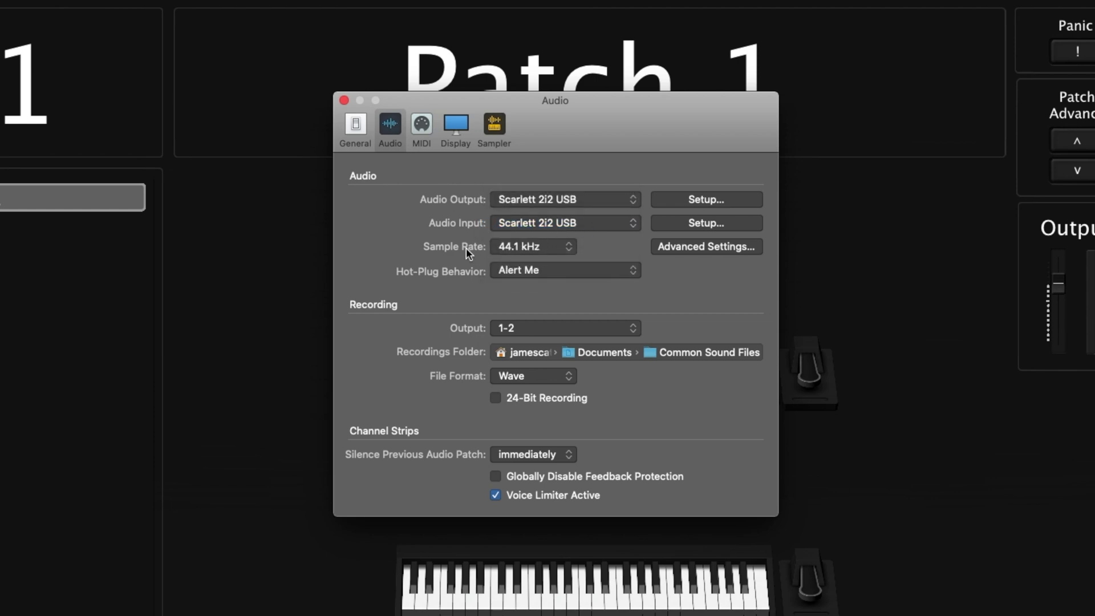
click(527, 247)
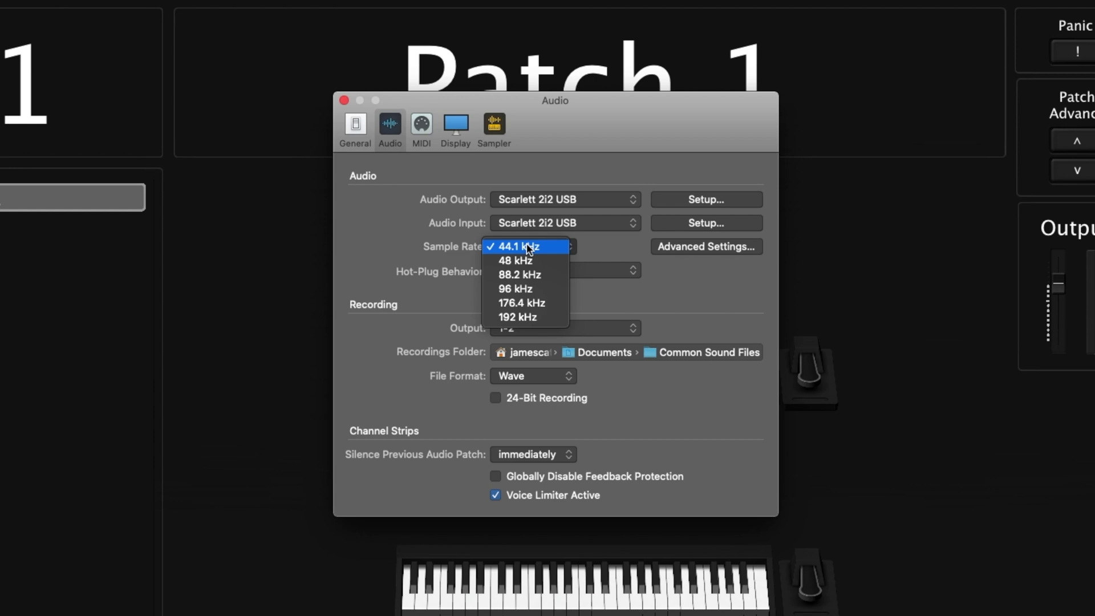
click(528, 249)
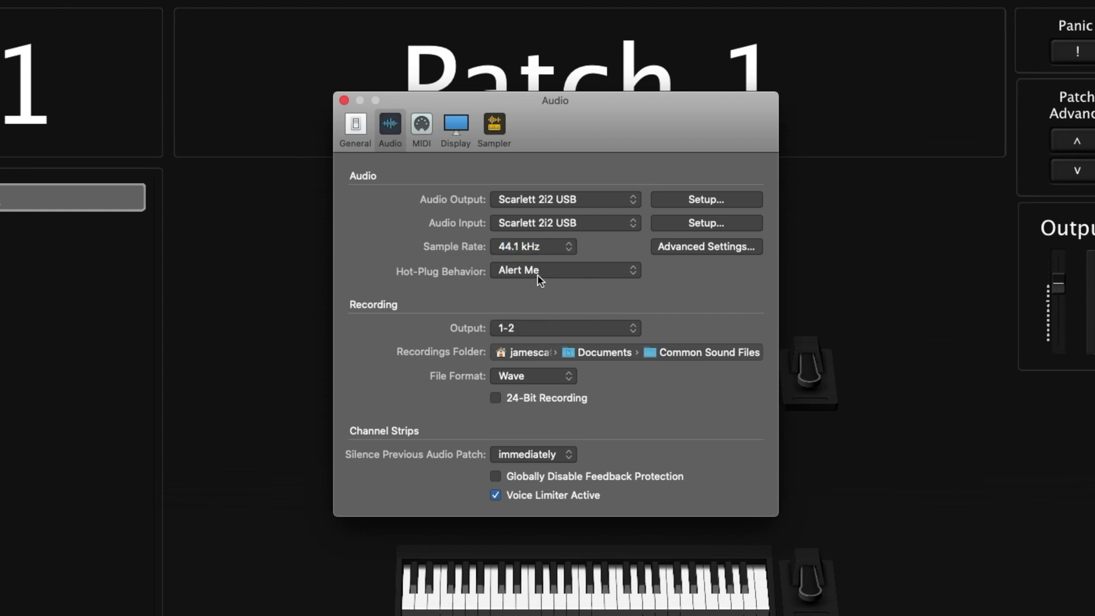
click(552, 272)
Keep recording output on channels 1-2 and Wave as the recording file format
click(539, 331)
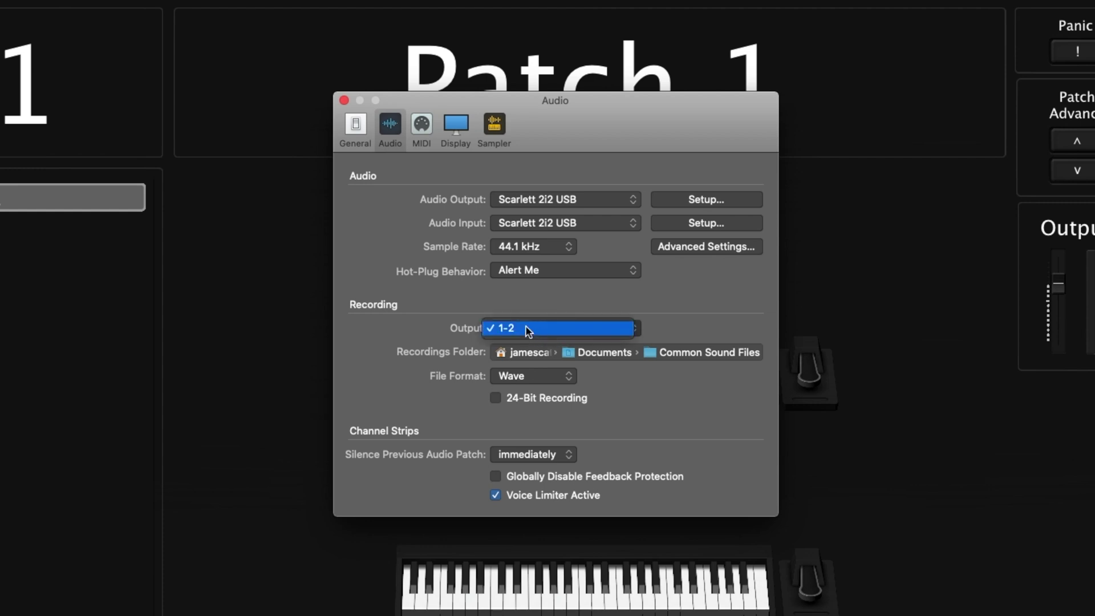
click(431, 325)
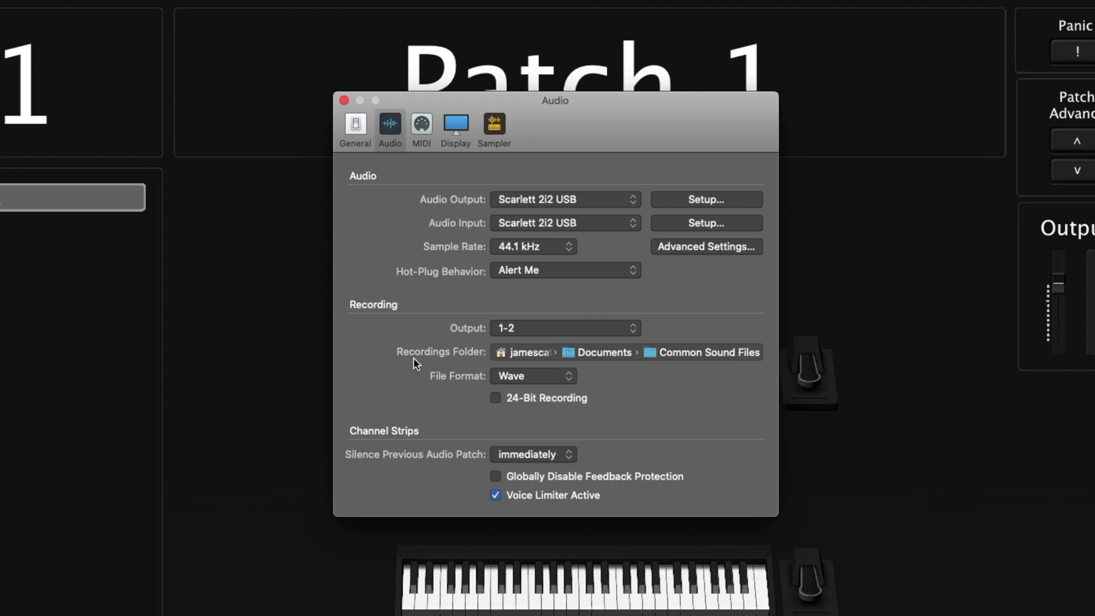
click(525, 376)
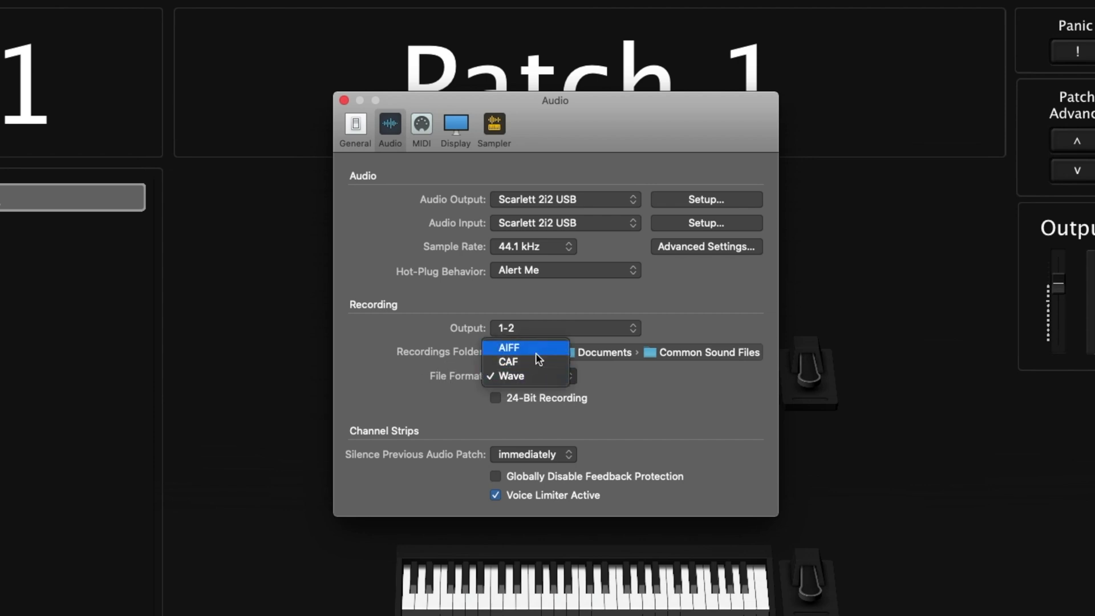
click(485, 406)
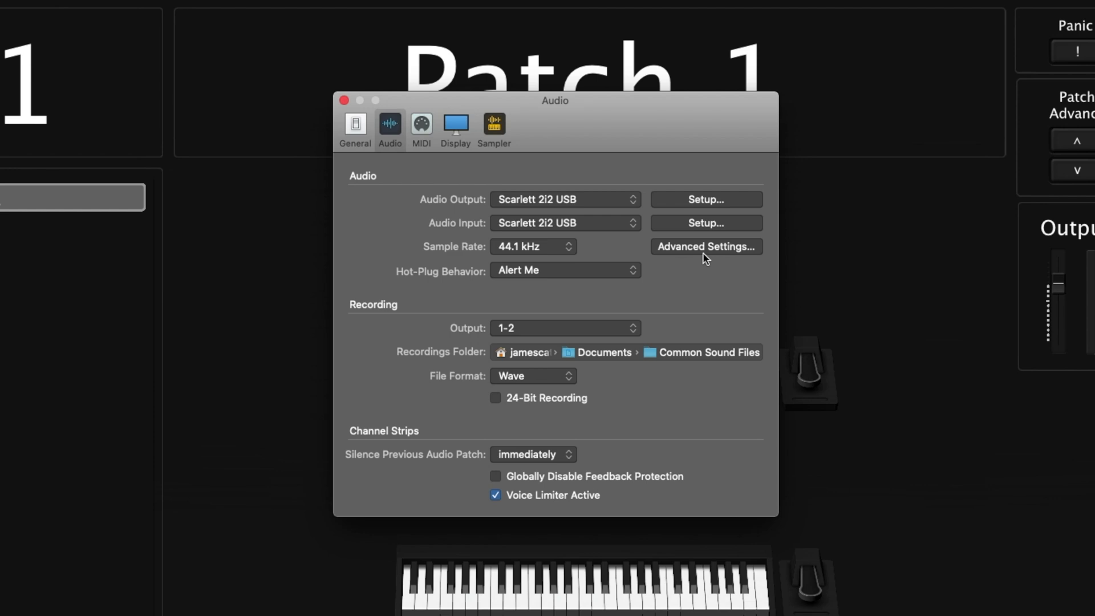
In Advanced Settings, choose 1024 samples for the I/O buffer size
click(696, 245)
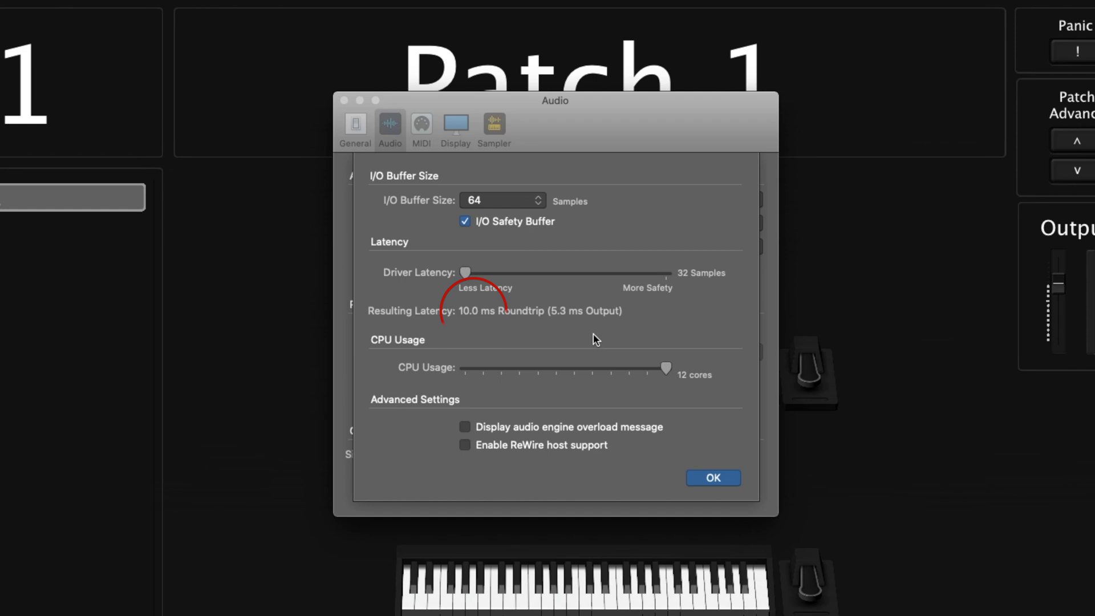
click(506, 206)
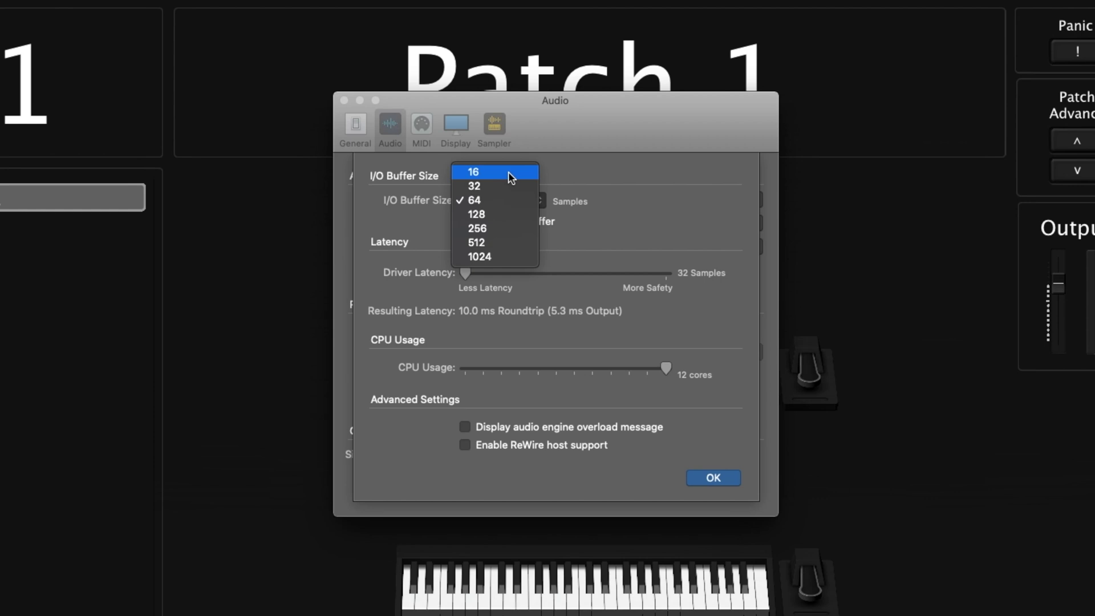
click(500, 257)
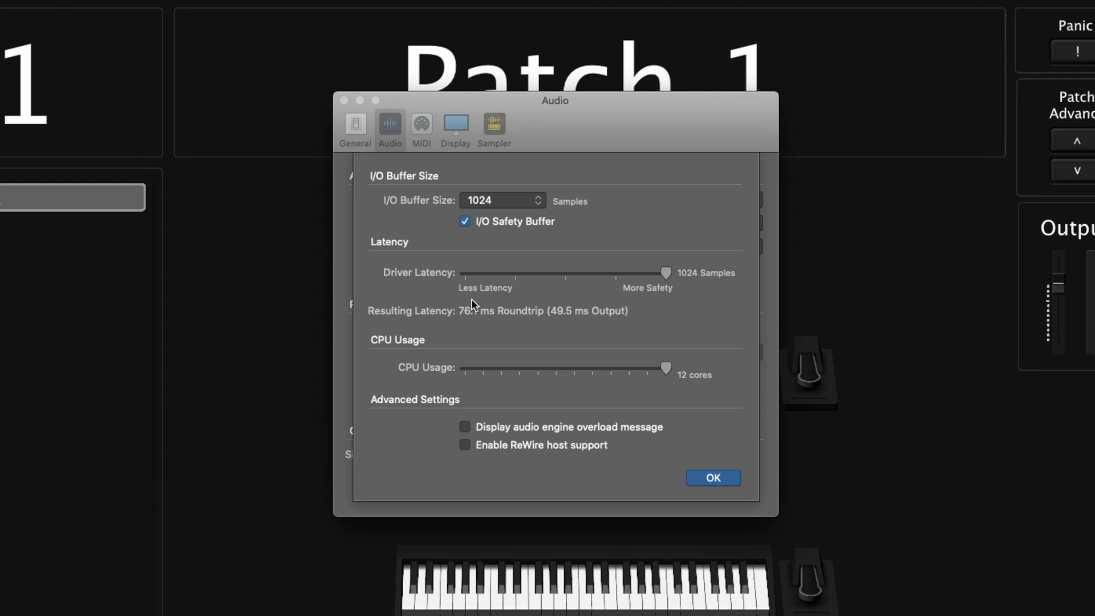
Drag the Driver Latency slider fully toward Less Latency, to 64 samples
drag(666, 273, 708, 291)
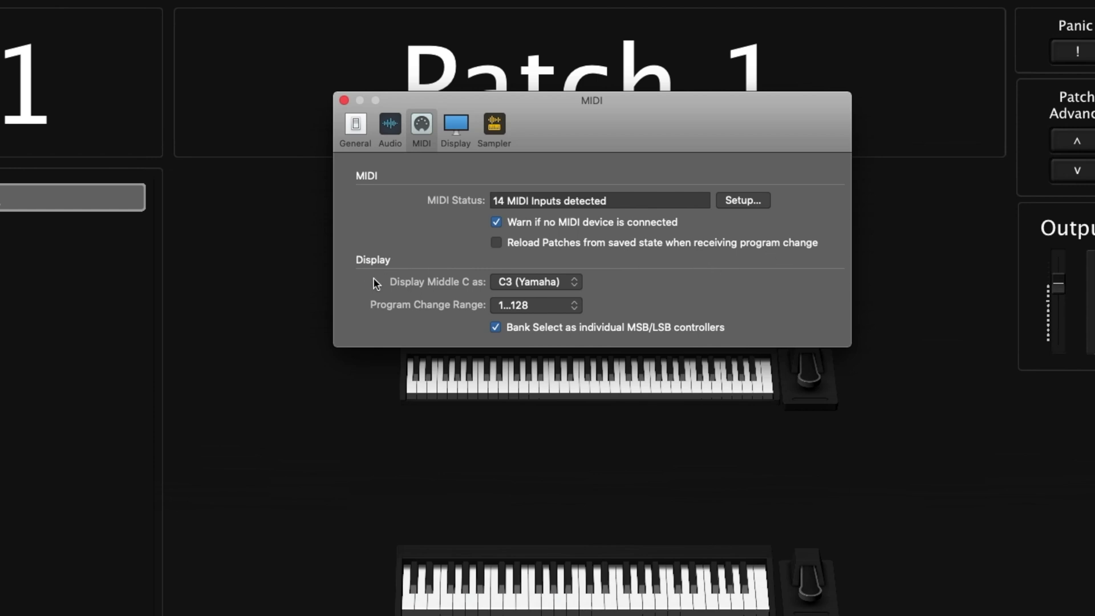
Confirm middle C shown as C3 (Yamaha) and program change range 1...128
click(544, 284)
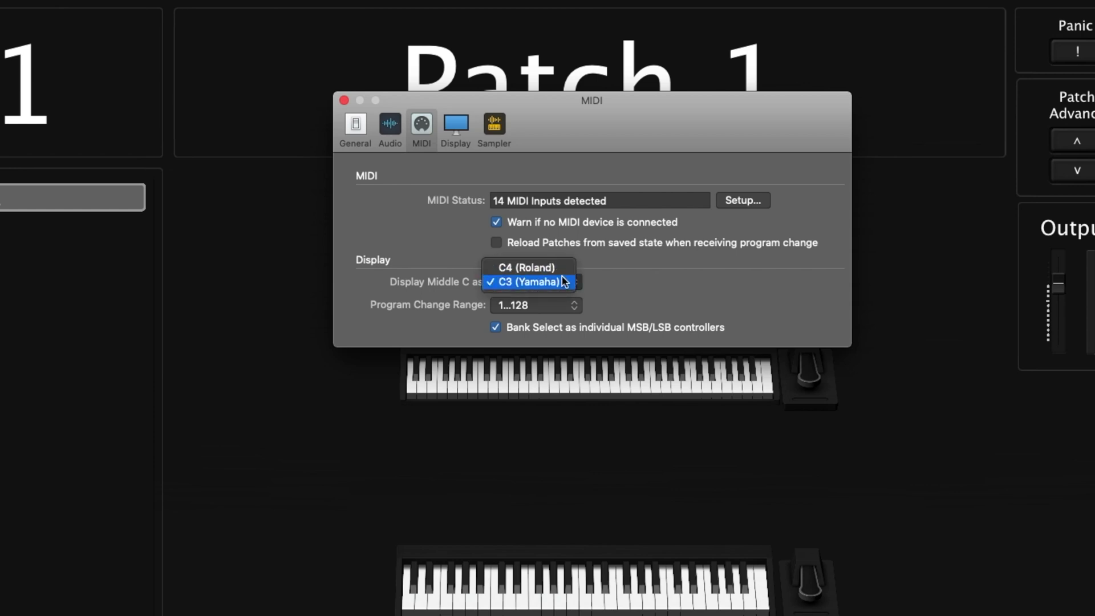
click(550, 281)
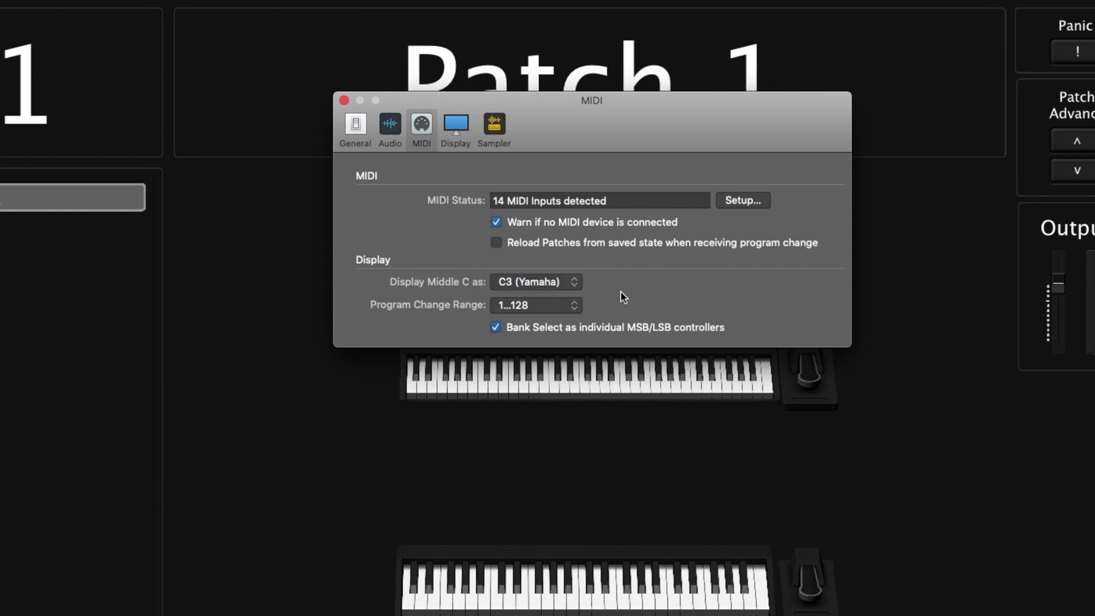
click(539, 309)
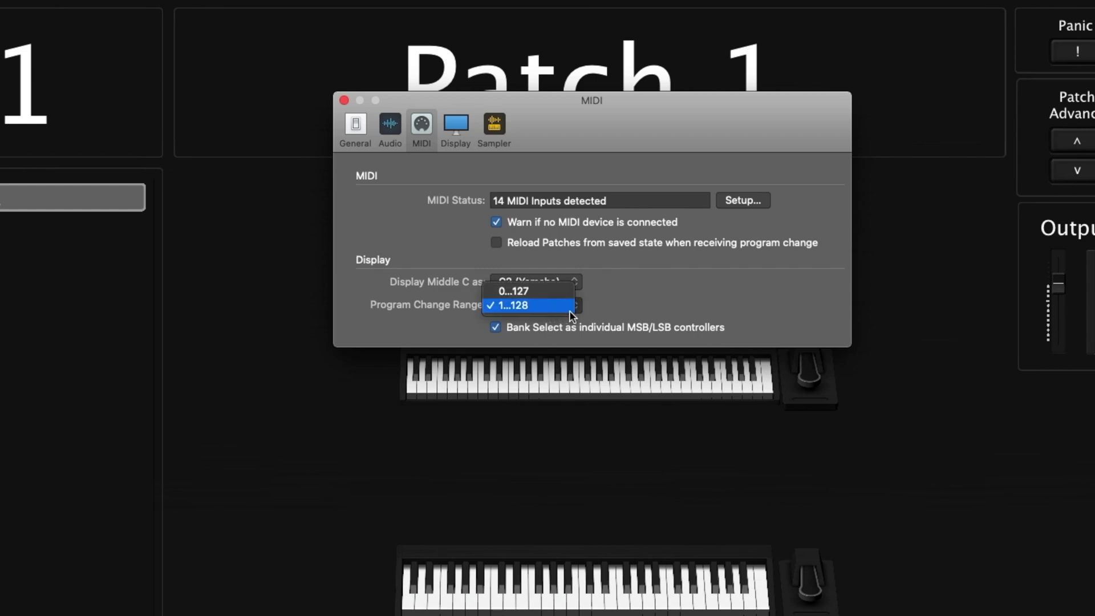
click(588, 307)
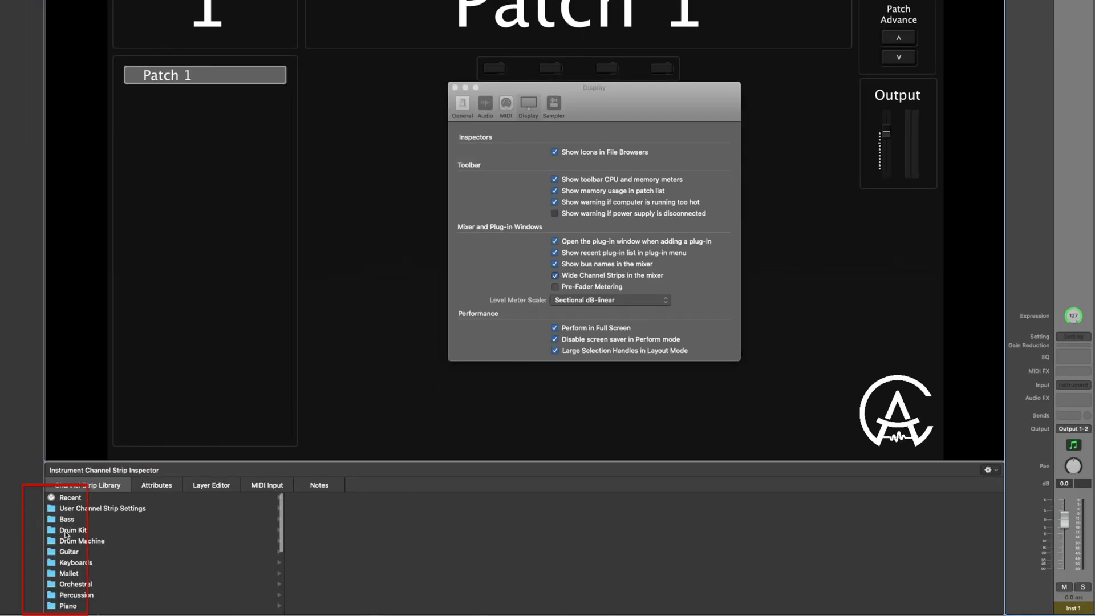
Show the Drum Kit patches in the Channel Strip Library and toggle Show Icons in File Browsers off and on
click(66, 532)
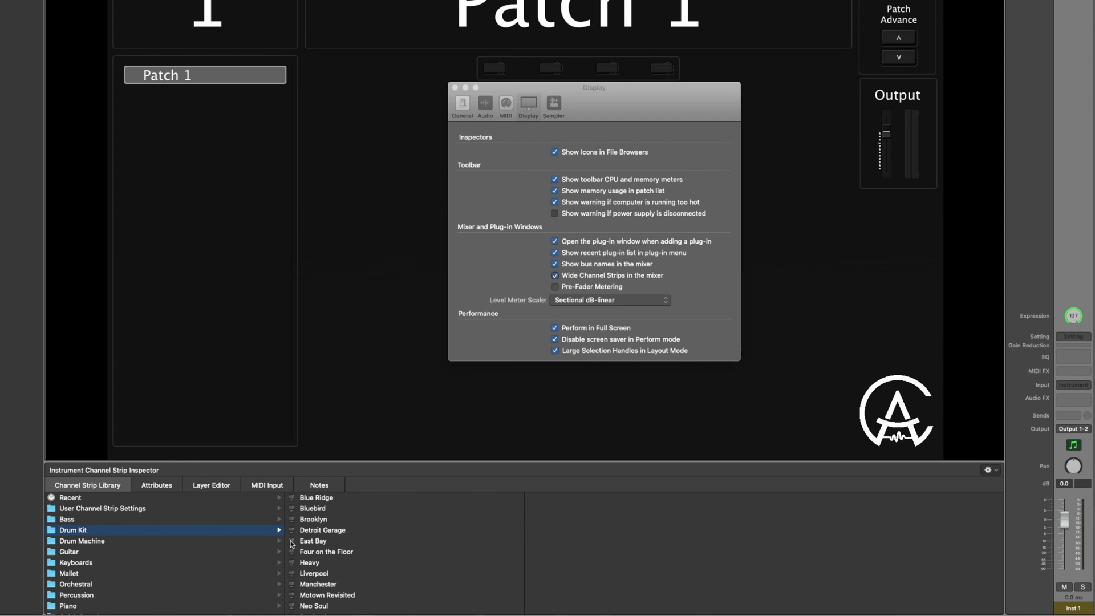
click(555, 153)
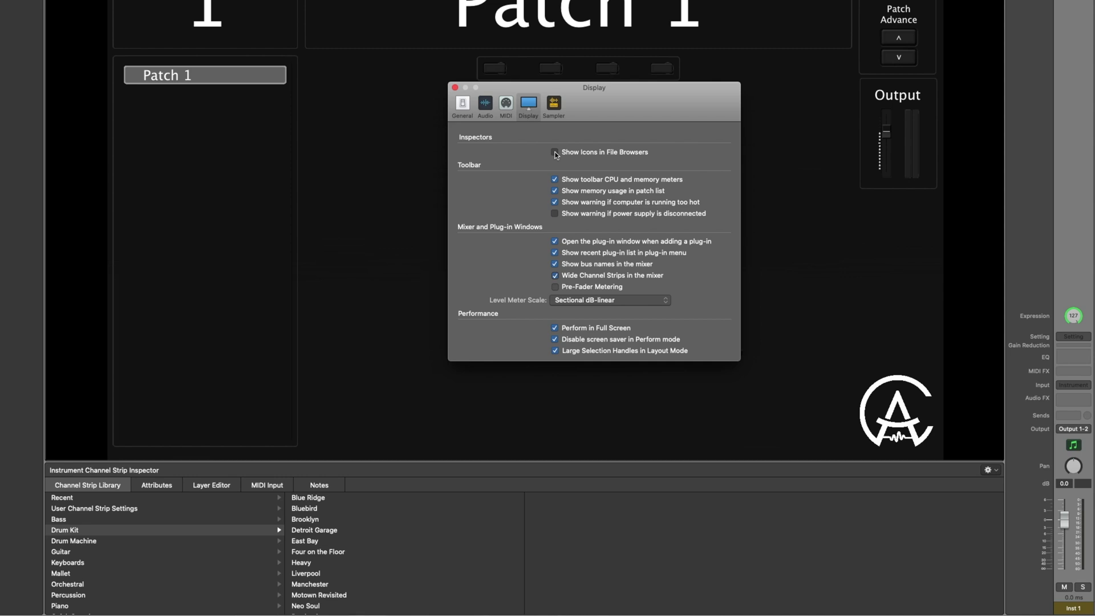
click(555, 152)
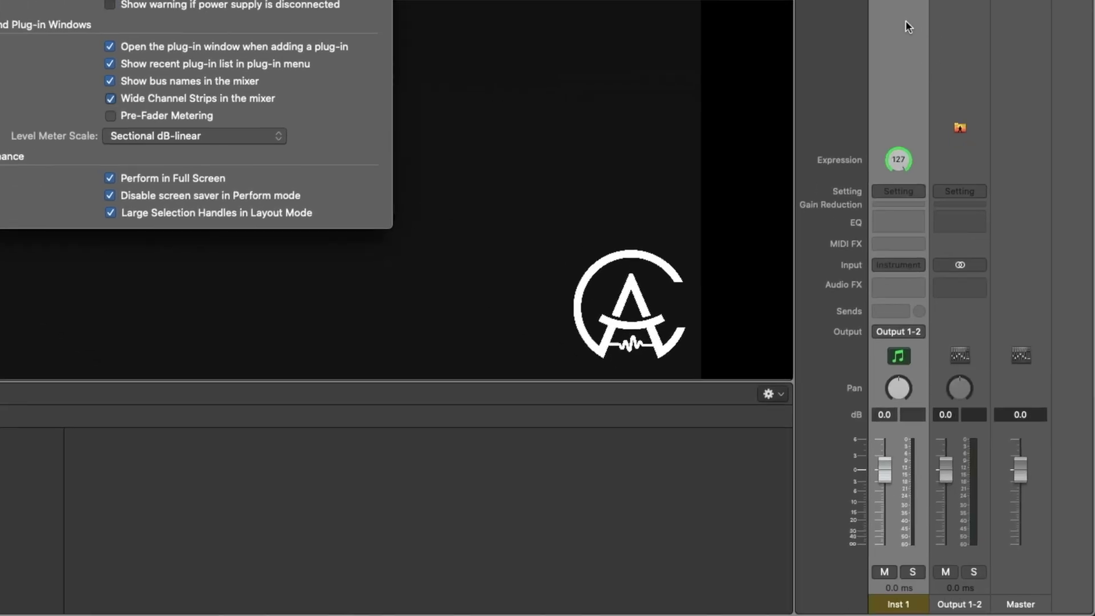
Toggle wide mixer channel strips, ending on, and try pre-fader metering, leaving it off
click(109, 98)
click(110, 99)
click(109, 98)
click(110, 99)
click(110, 116)
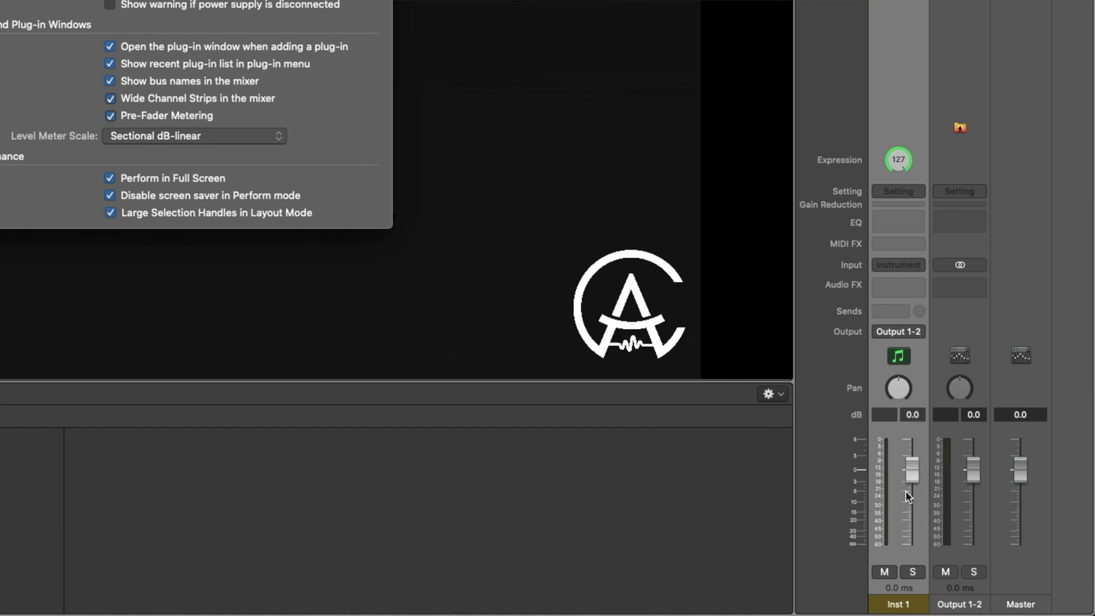
click(108, 117)
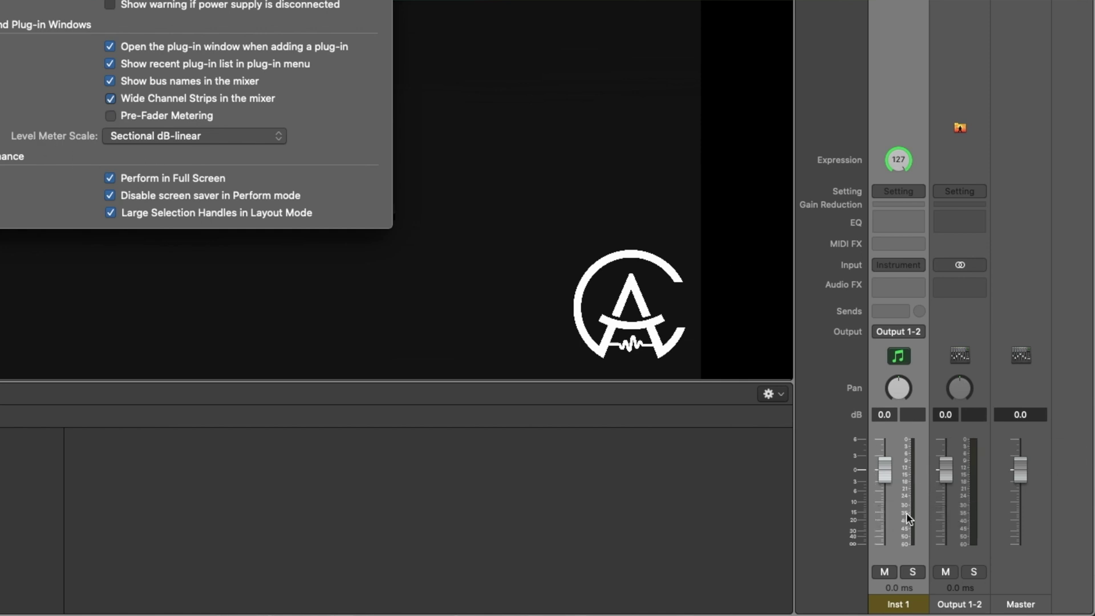
Set the level meter scale to Exponential and move the preferences window left over the layout
click(132, 137)
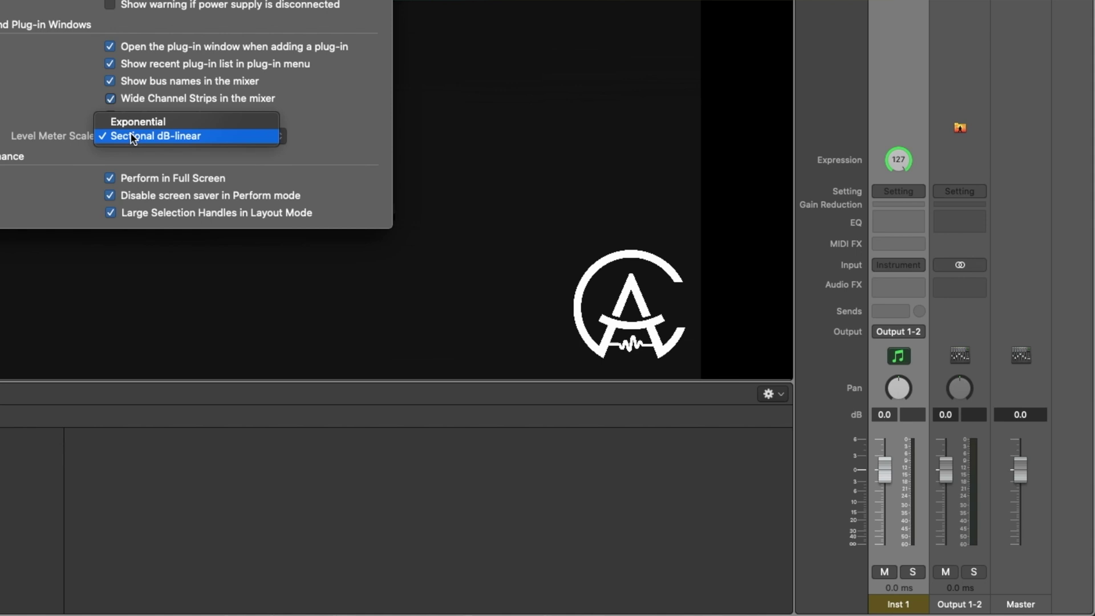
click(170, 116)
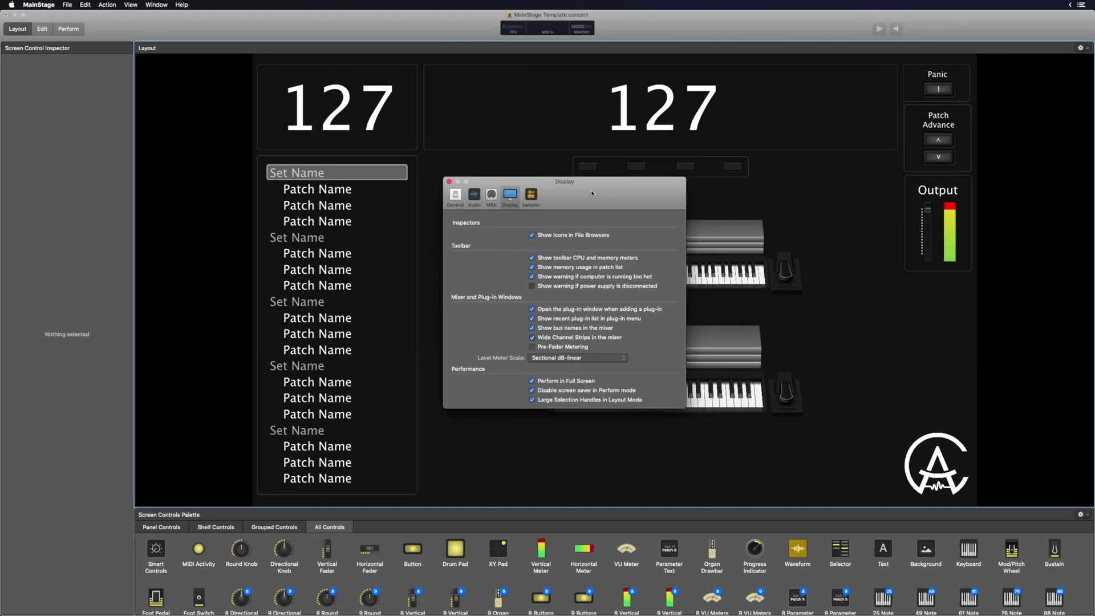
drag(590, 190, 415, 220)
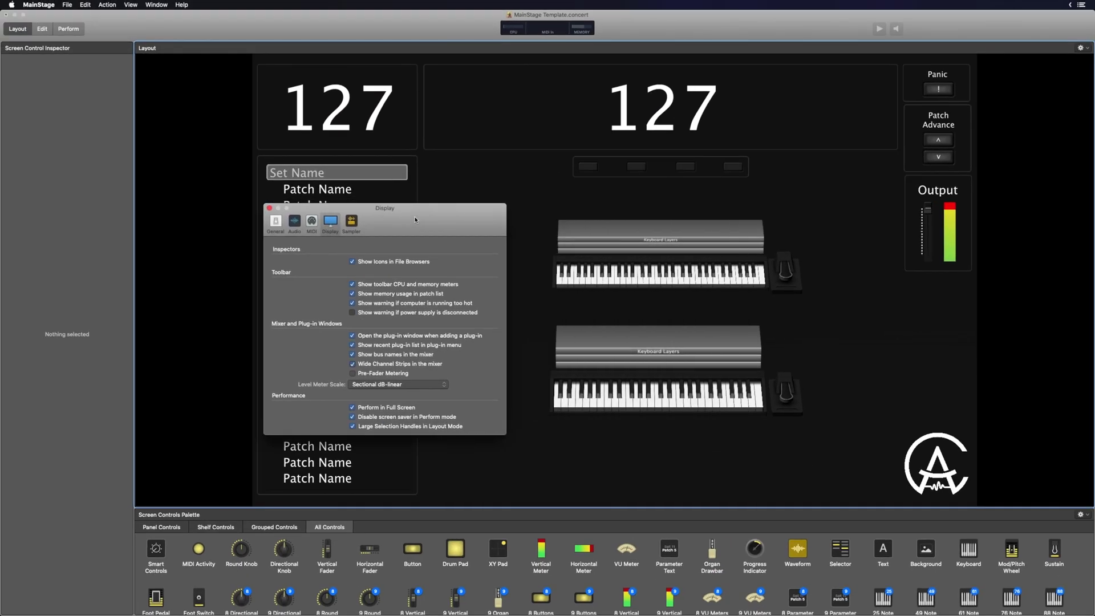
Select the upper keyboard, uncheck Large Selection Handles in Layout Mode, and close Preferences
click(636, 275)
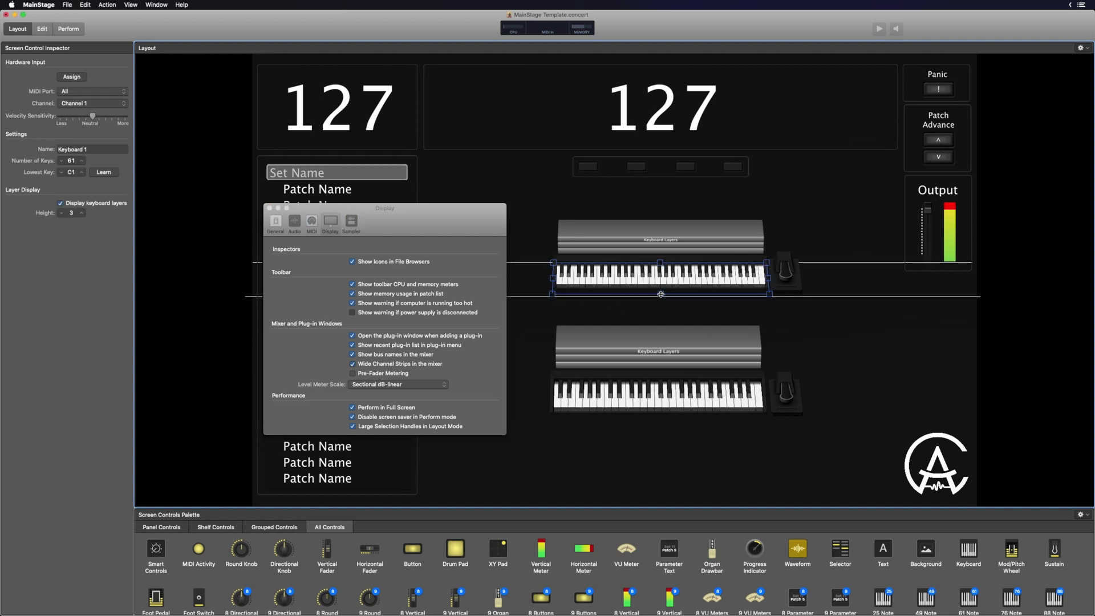
click(353, 427)
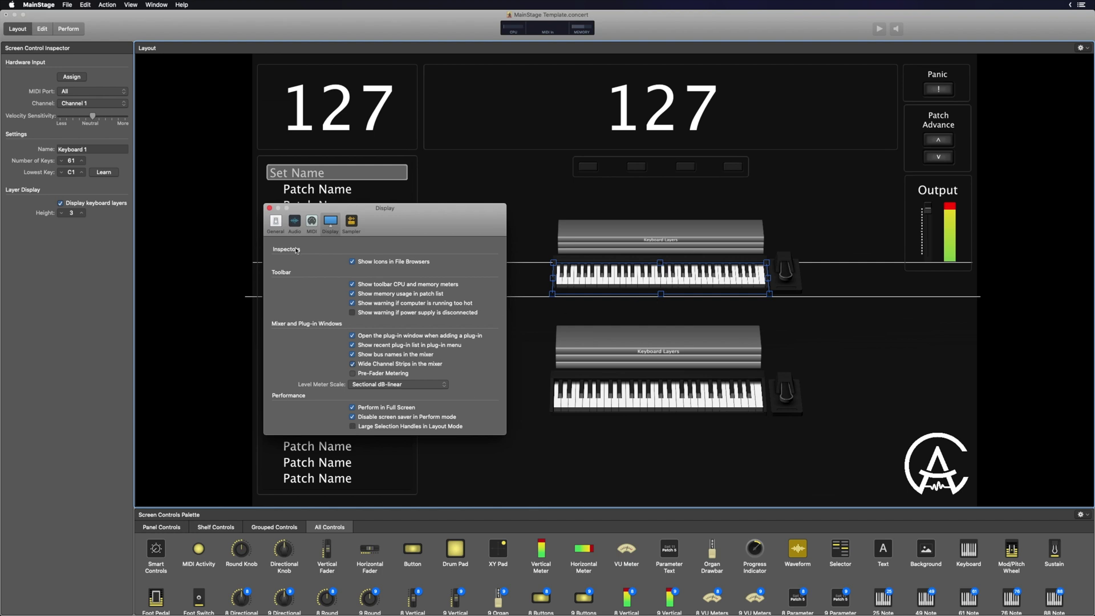
click(269, 207)
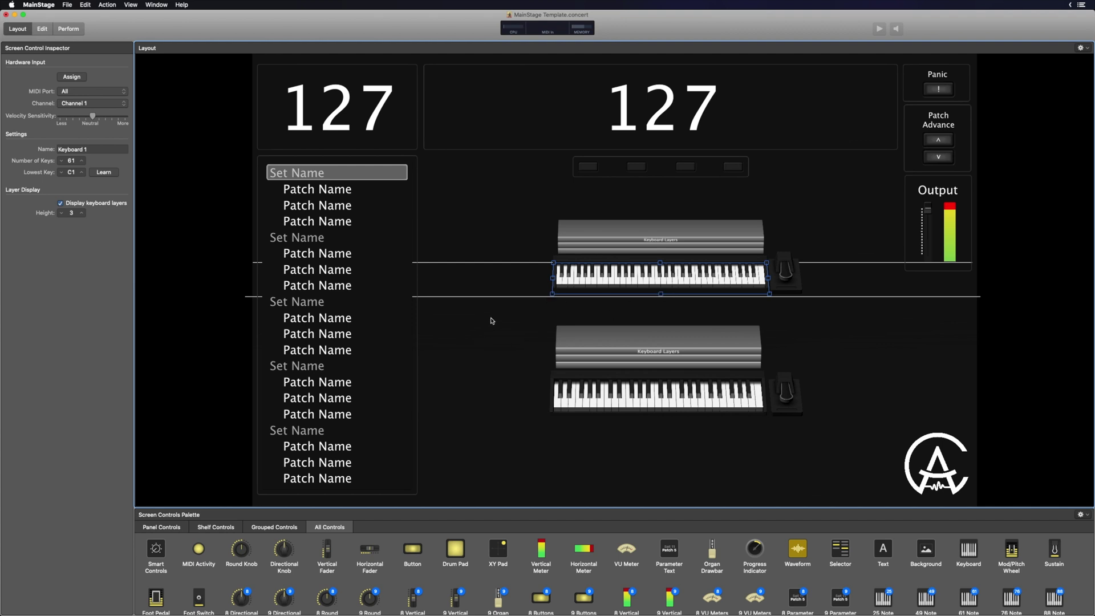
Reopen Preferences with Cmd+comma on Display and reselect the upper keyboard to compare its handles
key(super+comma)
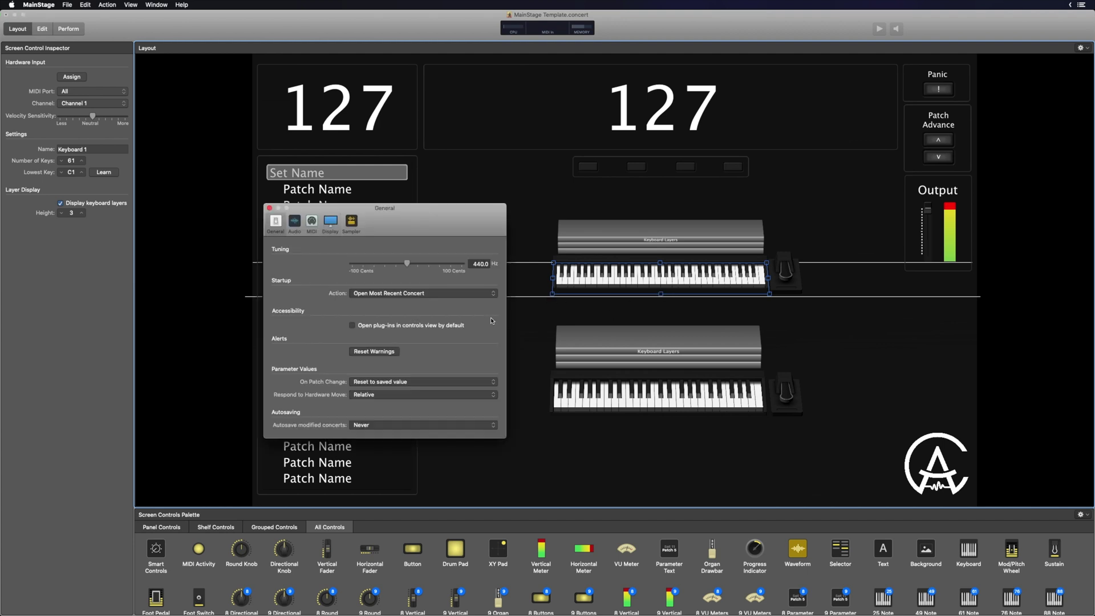
click(329, 222)
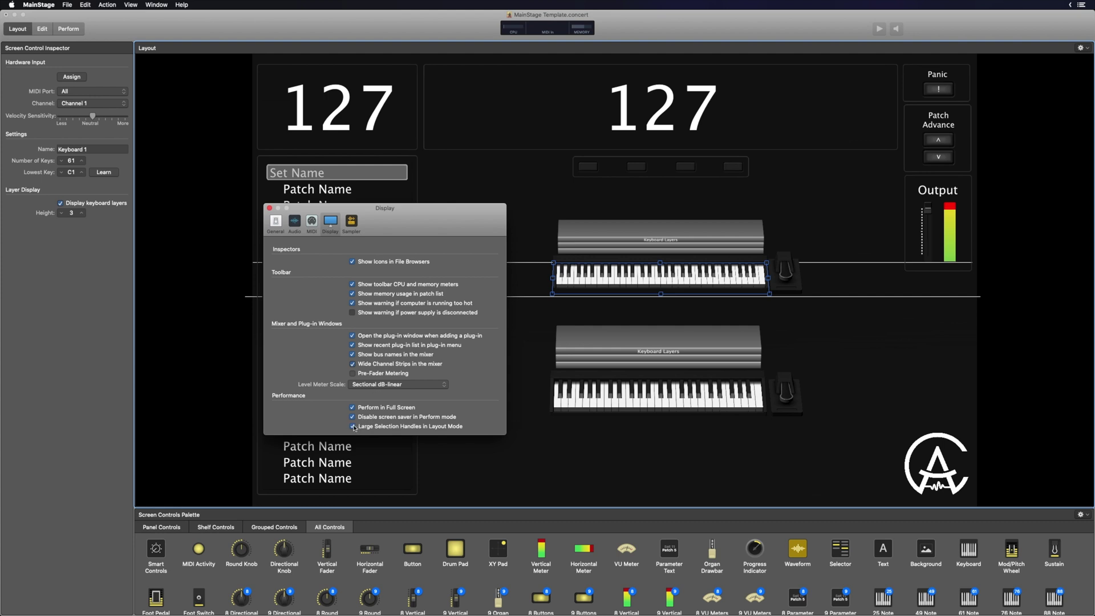
click(587, 288)
click(587, 288)
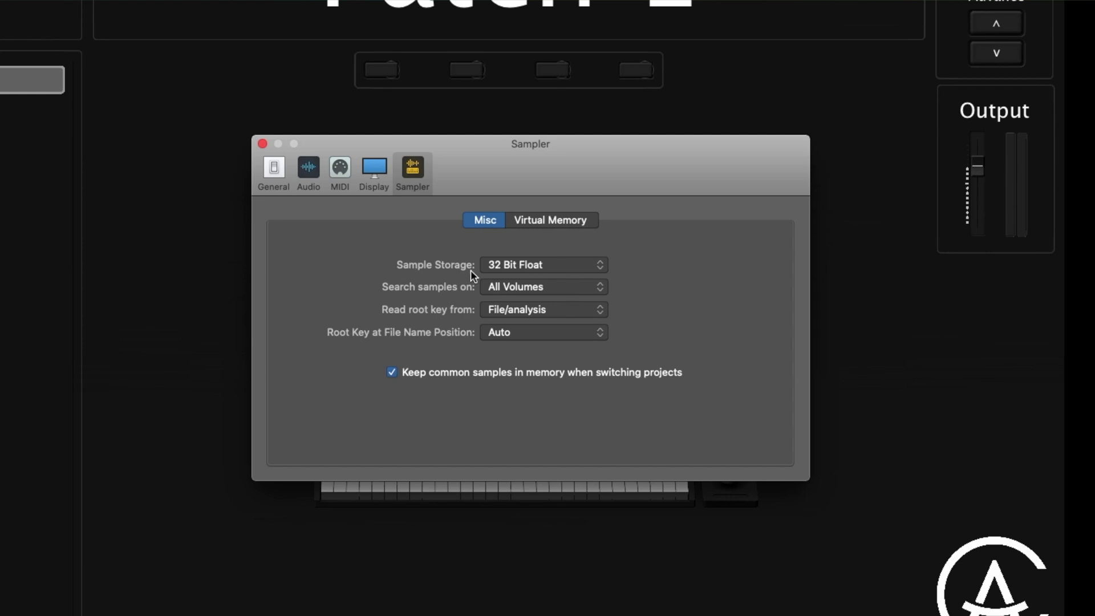
Leave Sampler sample storage at 32 Bit Float and search samples on All Volumes
click(526, 266)
click(529, 286)
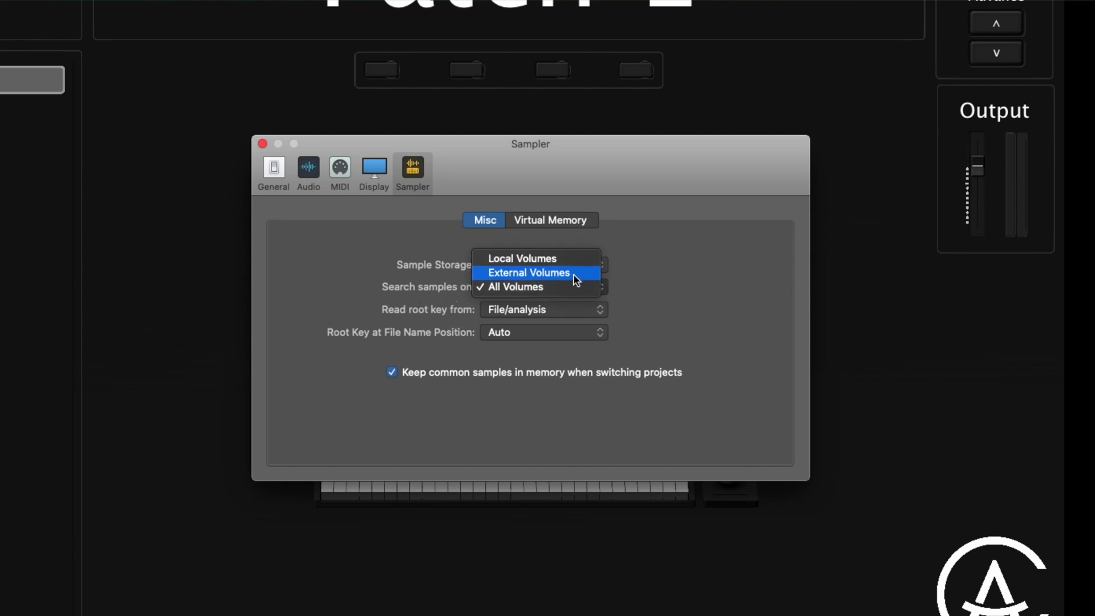
click(566, 287)
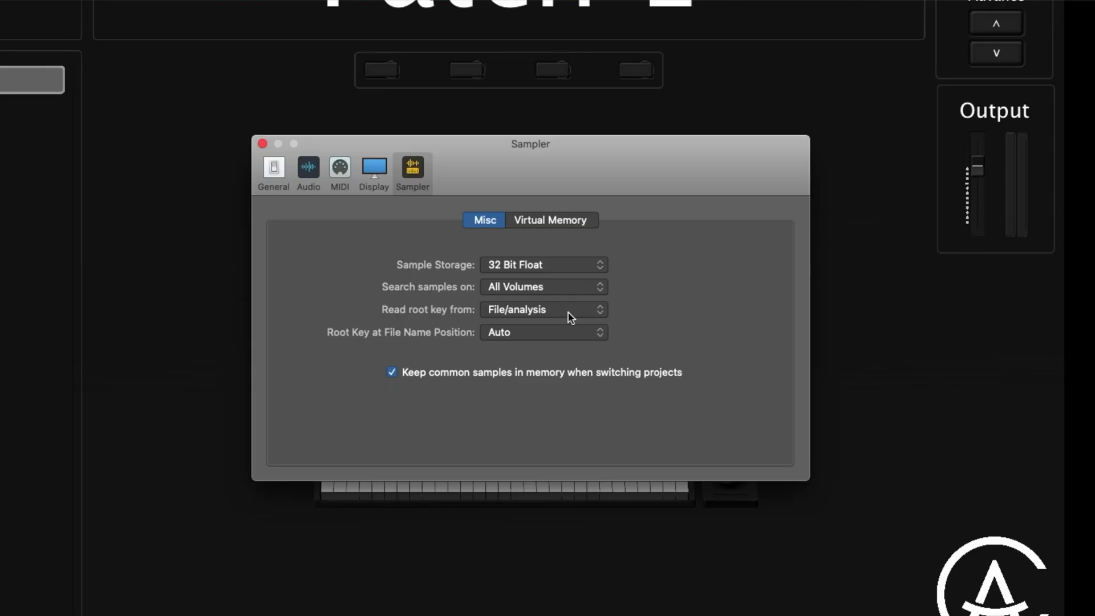
Leave the Sampler's Read root key from setting on File/analysis
click(568, 316)
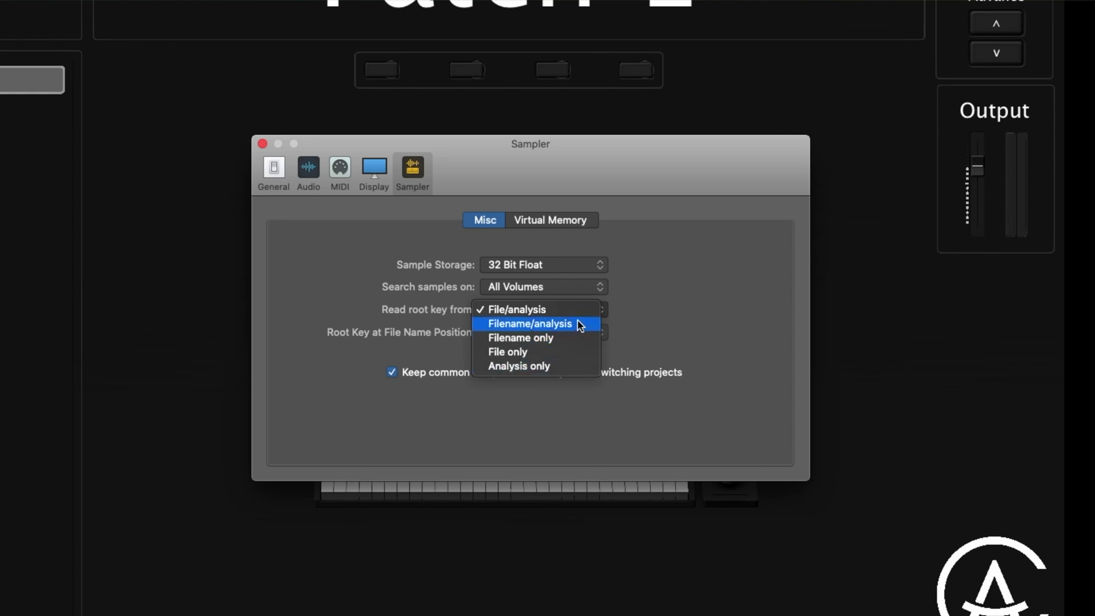
click(579, 310)
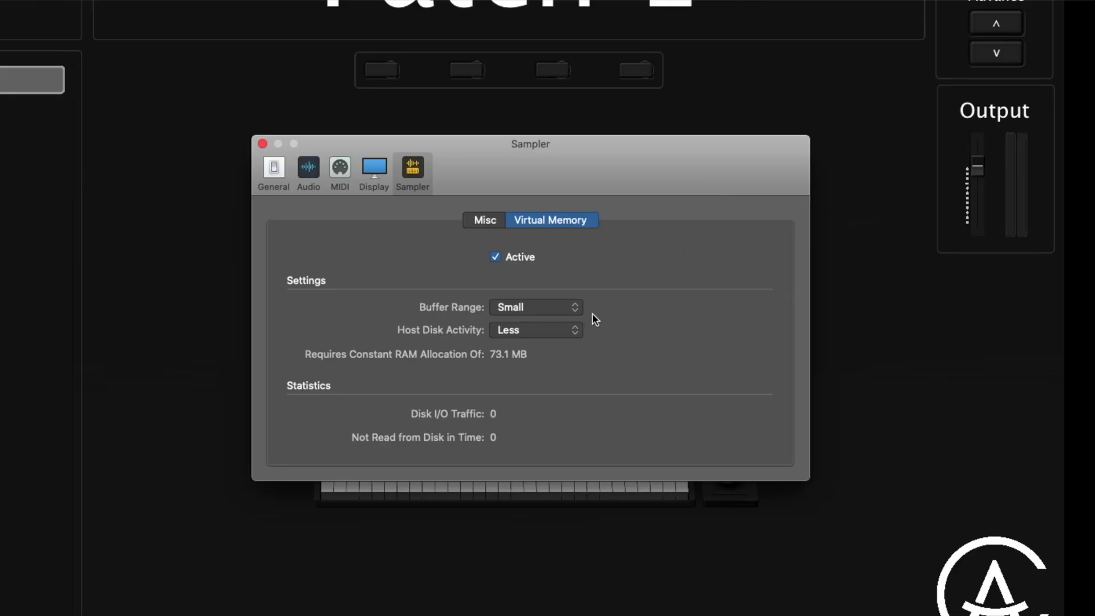
click(542, 305)
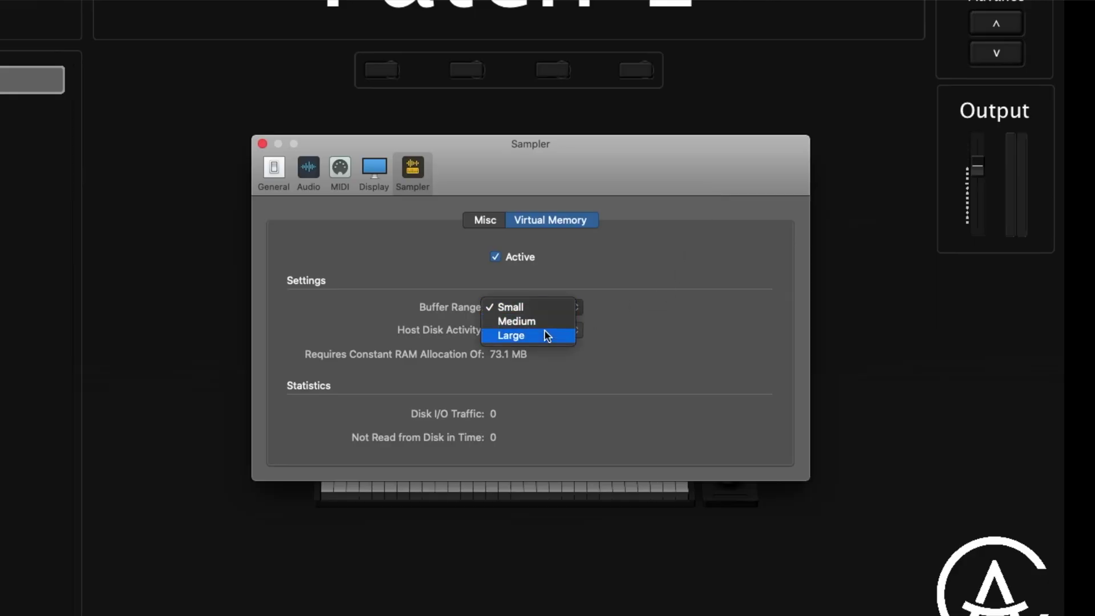
click(635, 293)
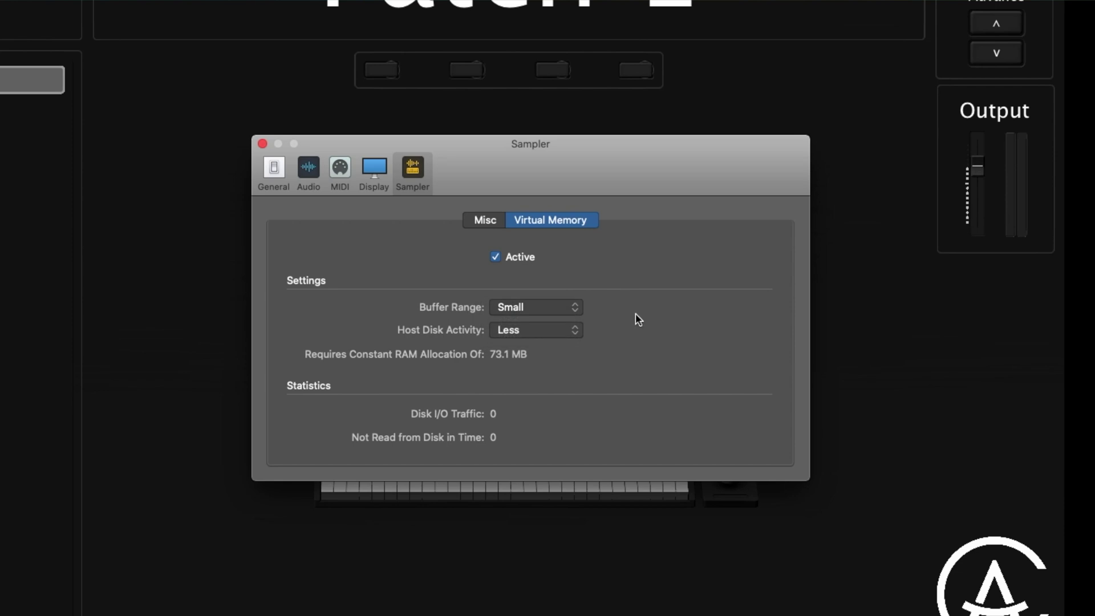